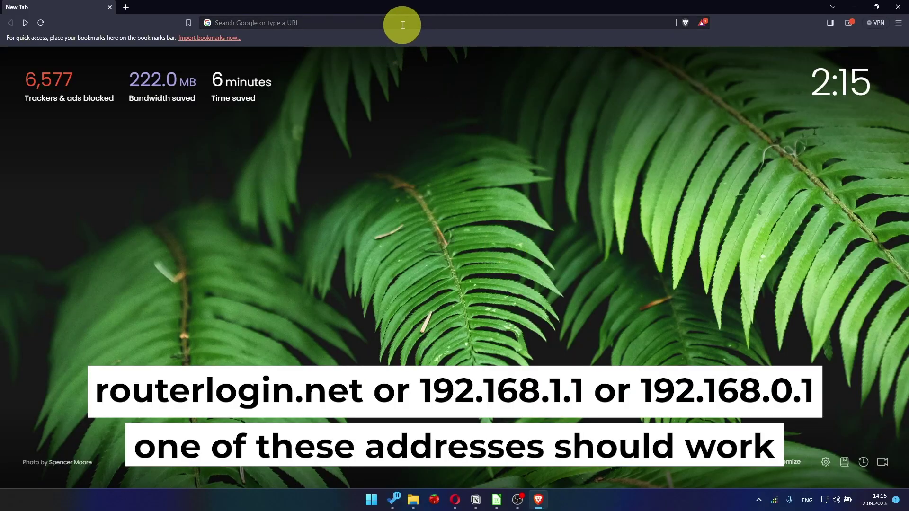
# Load the NETGEAR router setup page at 192.168.1.1 in Brave.
pyautogui.click(403, 25)
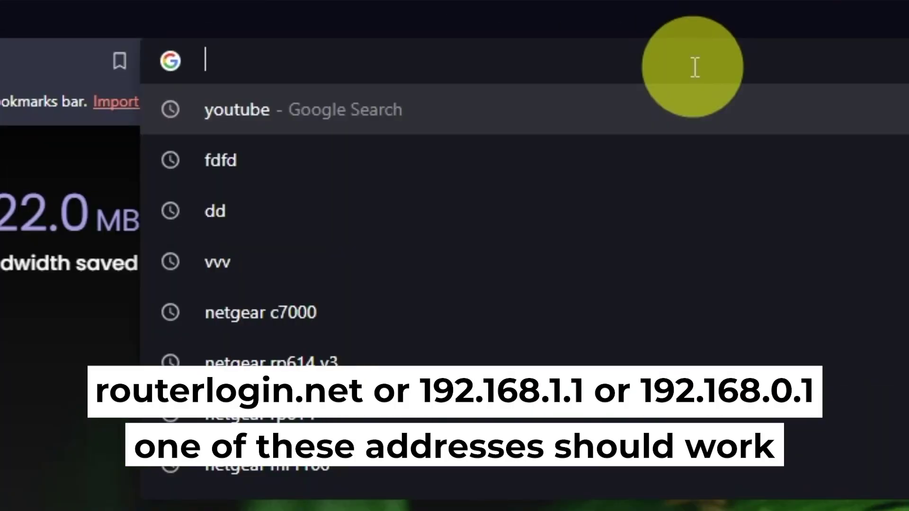
pyautogui.write('192.16')
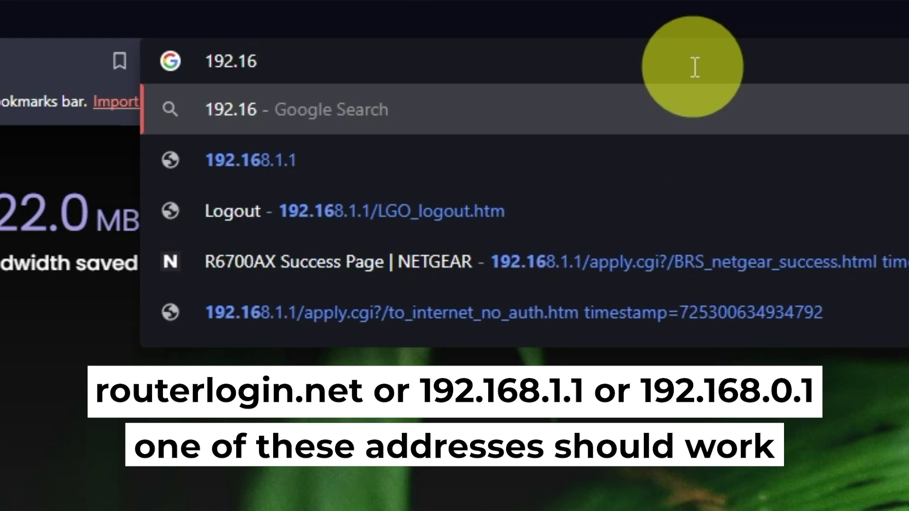
pyautogui.write('8.1.1')
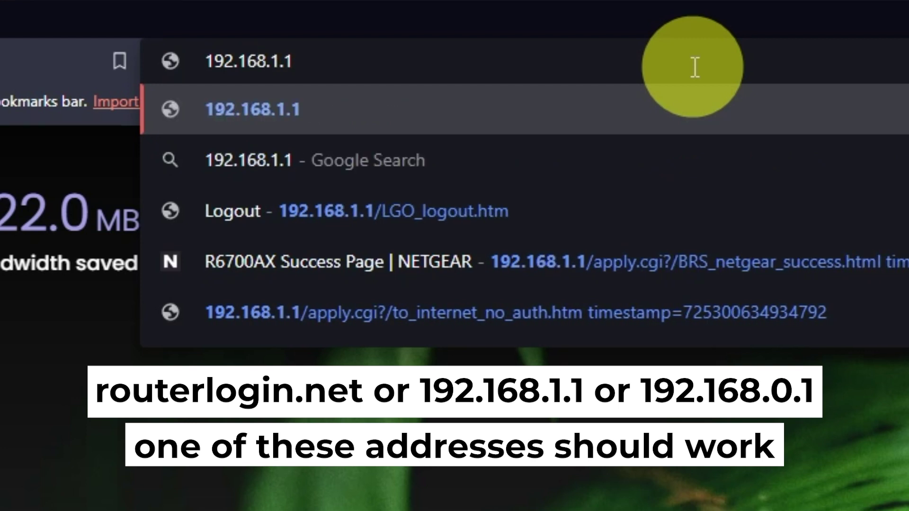
pyautogui.press('Return')
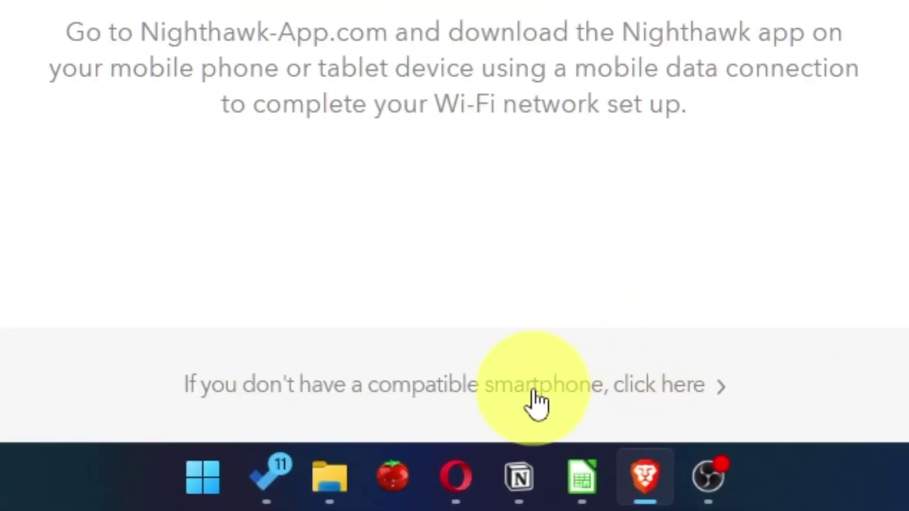
# Continue without the smartphone app, accept the service terms, and choose manual internet configuration.
pyautogui.click(533, 393)
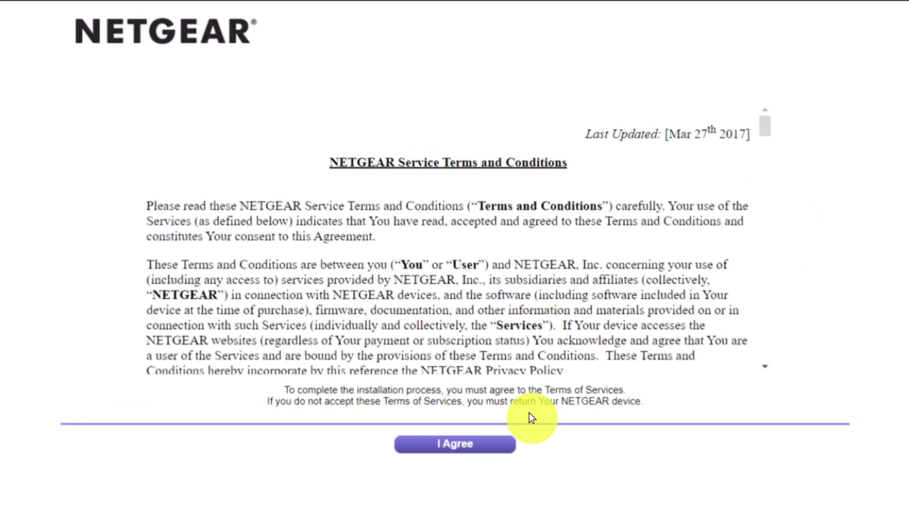
pyautogui.click(481, 442)
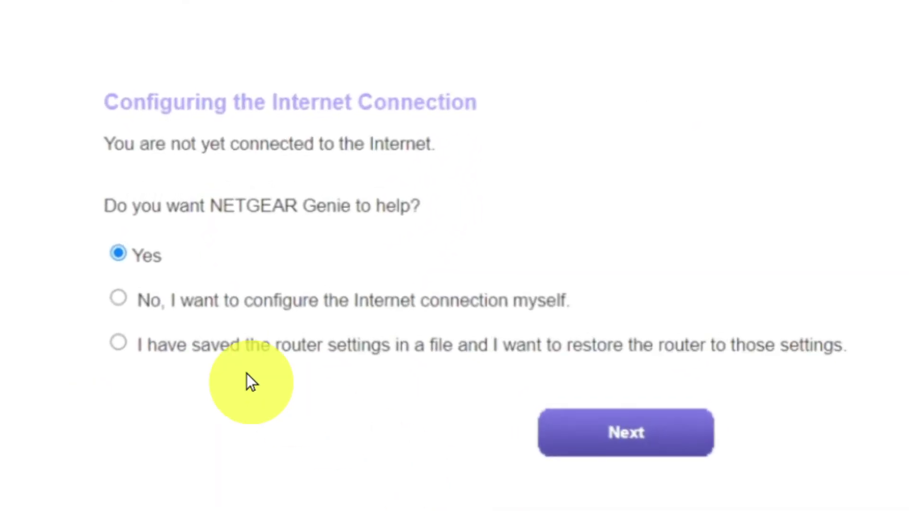
pyautogui.click(118, 299)
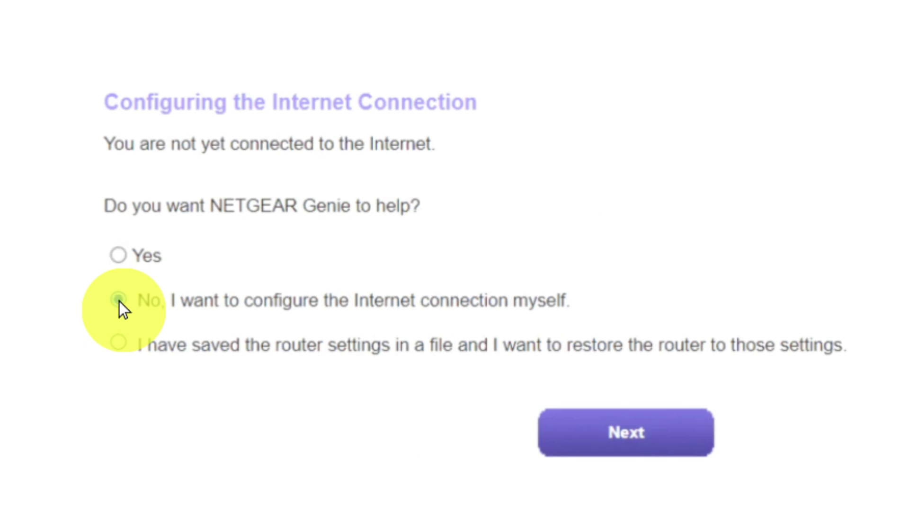
pyautogui.click(578, 433)
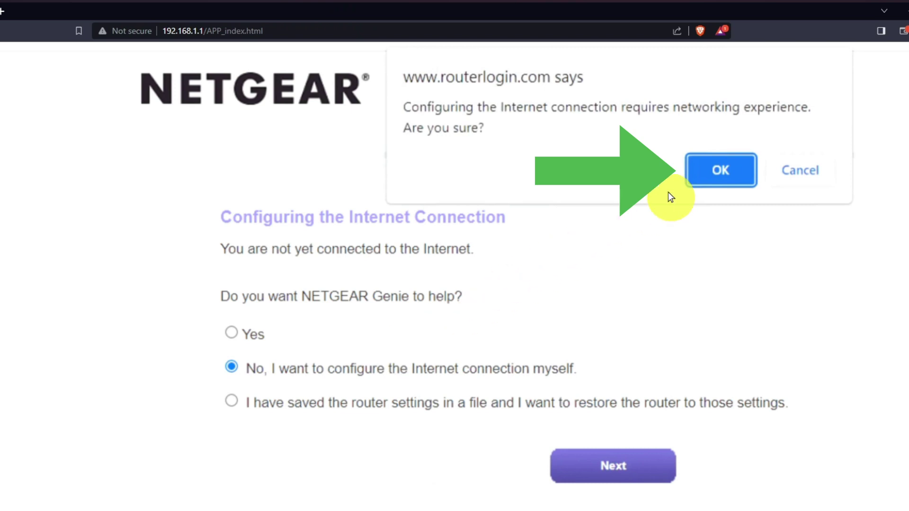
# Confirm manual setup, then enter and confirm a new admin password.
pyautogui.click(709, 169)
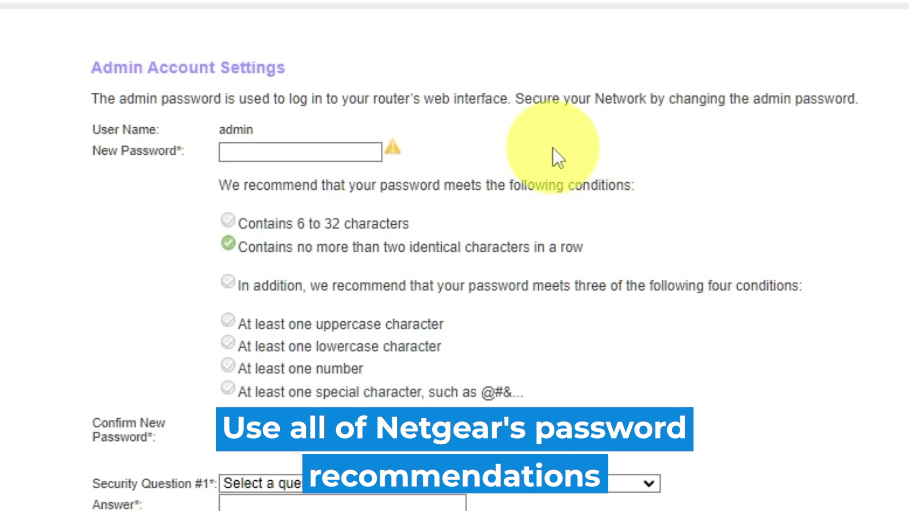
pyautogui.click(282, 148)
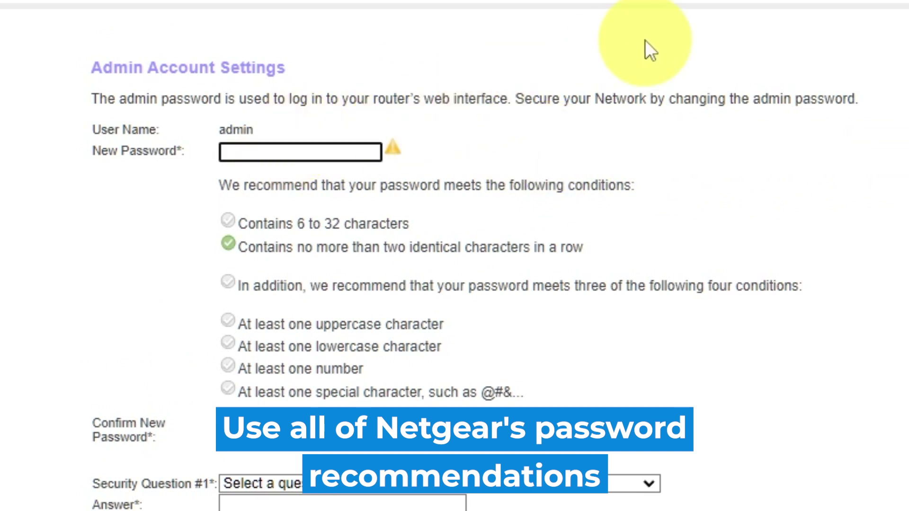
pyautogui.write('aaaaaaaaaa')
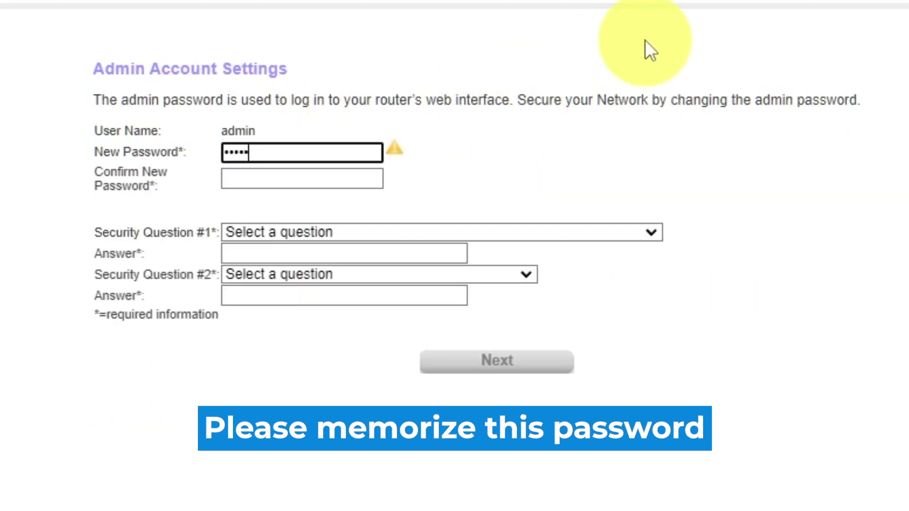
pyautogui.write('a')
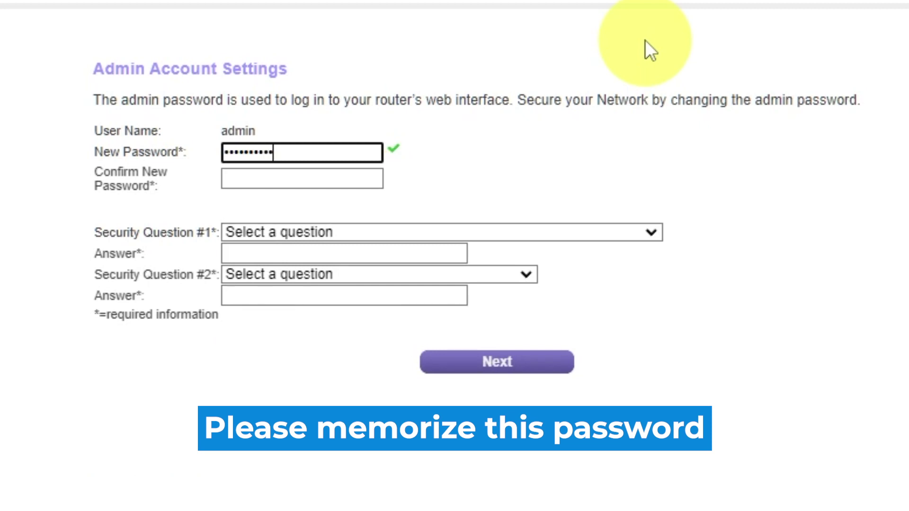
pyautogui.click(334, 179)
pyautogui.write('aaaaaaaaaa')
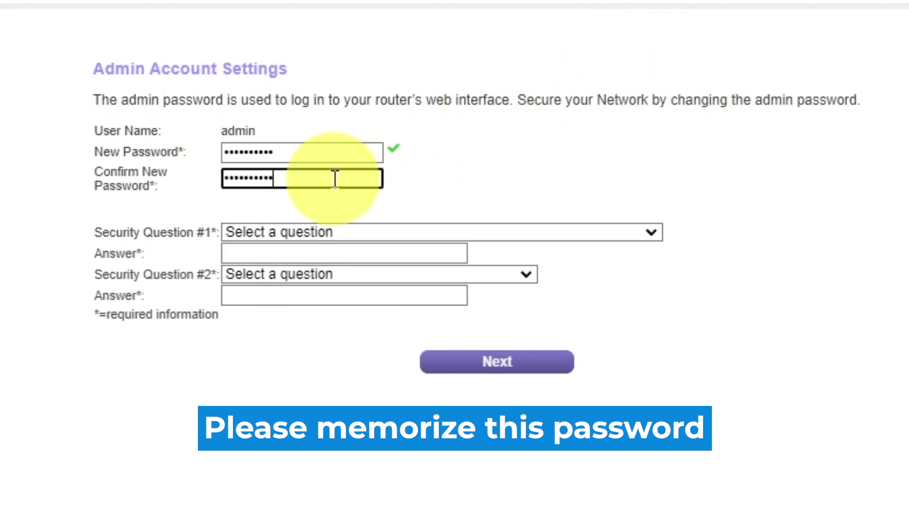
# Choose the school and father's birth city security questions, answer both, and submit.
pyautogui.click(650, 233)
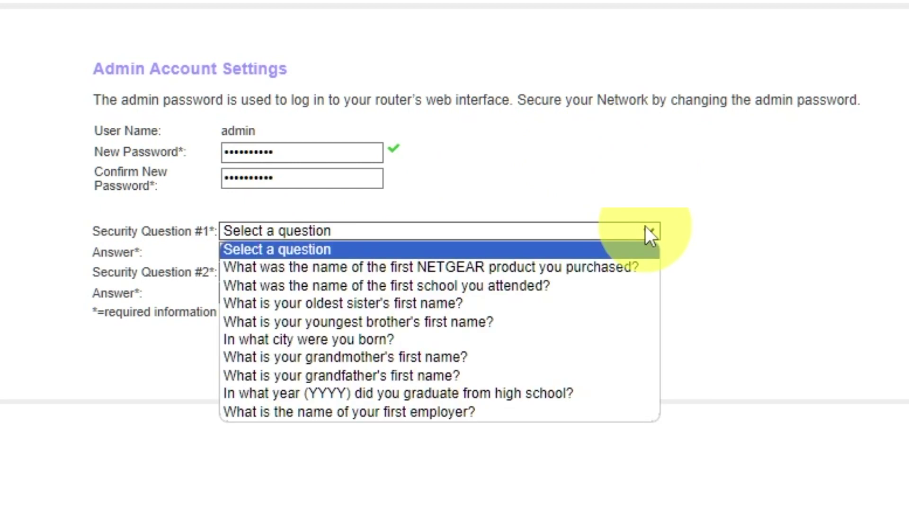
pyautogui.click(472, 285)
pyautogui.click(446, 252)
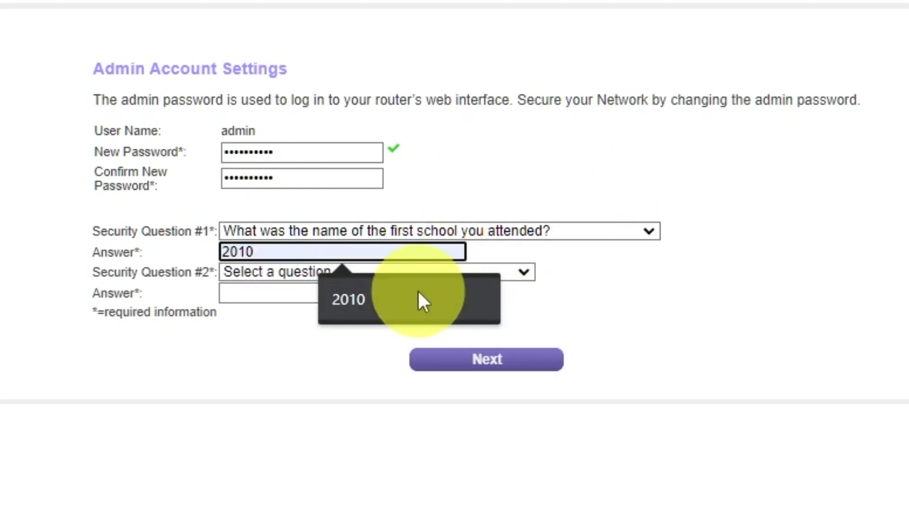
pyautogui.write('2010')
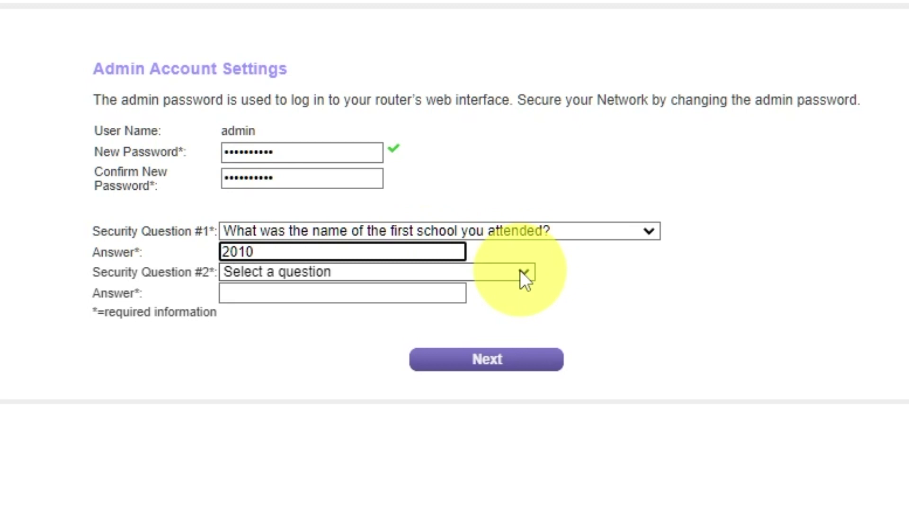
pyautogui.click(524, 274)
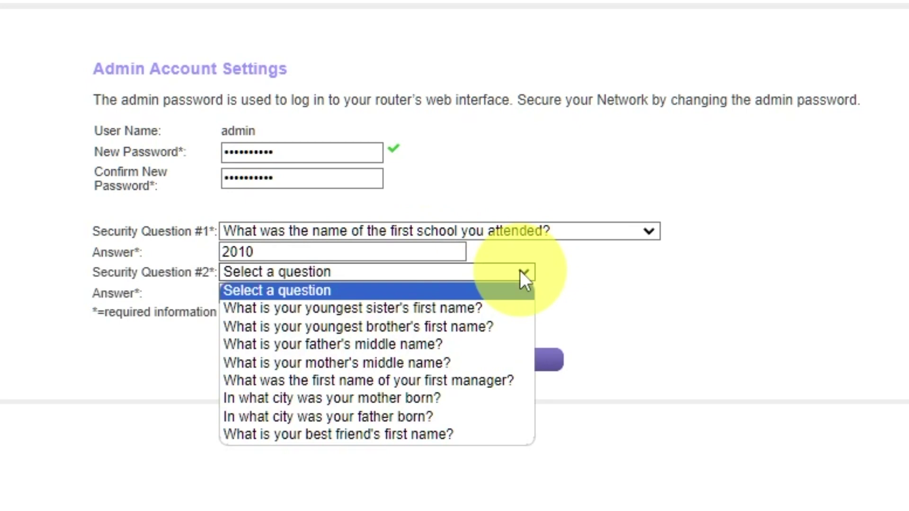
pyautogui.click(466, 416)
pyautogui.click(423, 292)
pyautogui.write('Kharkiv')
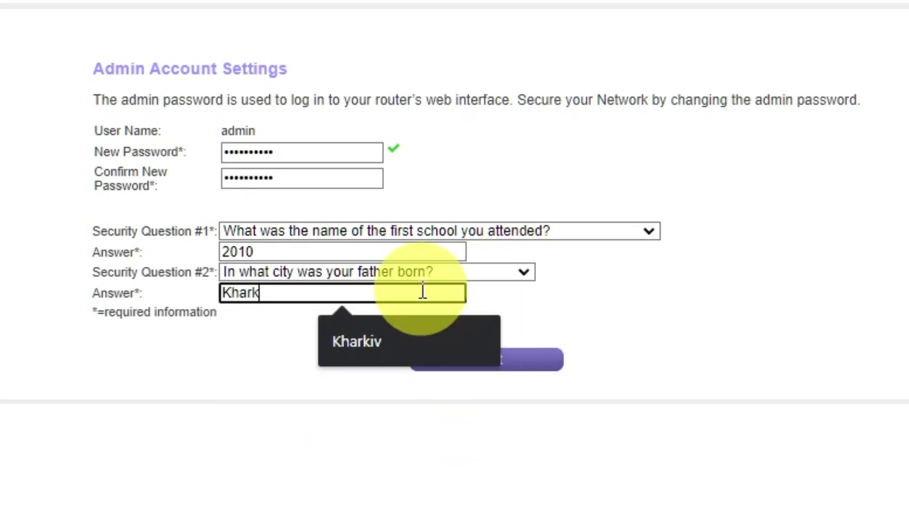
pyautogui.click(470, 372)
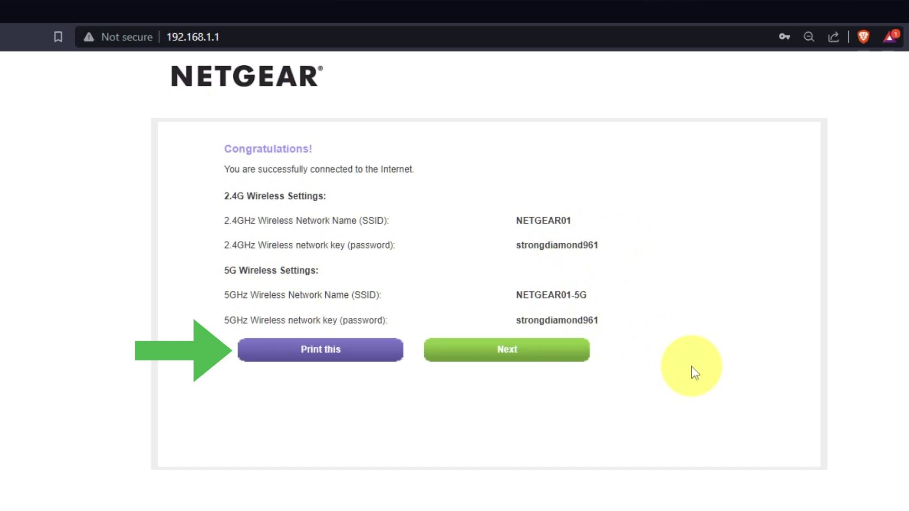
# Continue past the wireless details, accept the firmware upgrade, and acknowledge no newer version exists.
pyautogui.click(575, 357)
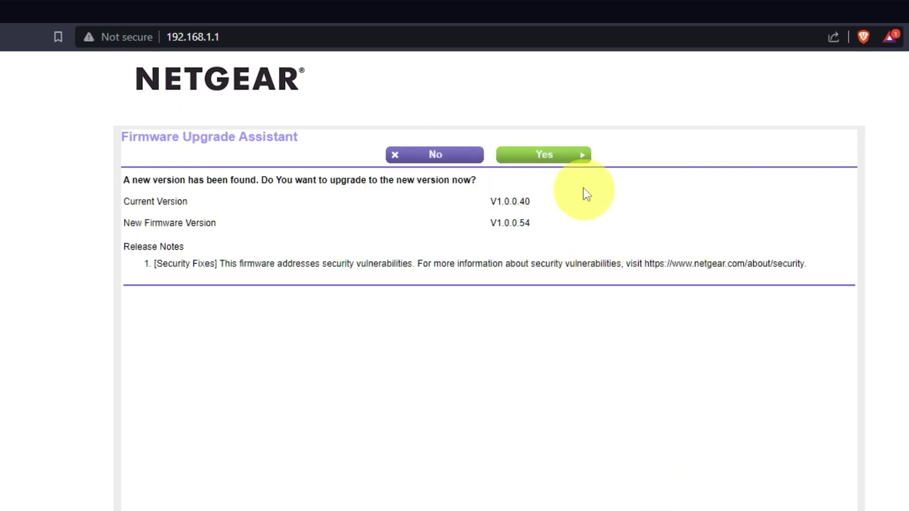
pyautogui.click(572, 166)
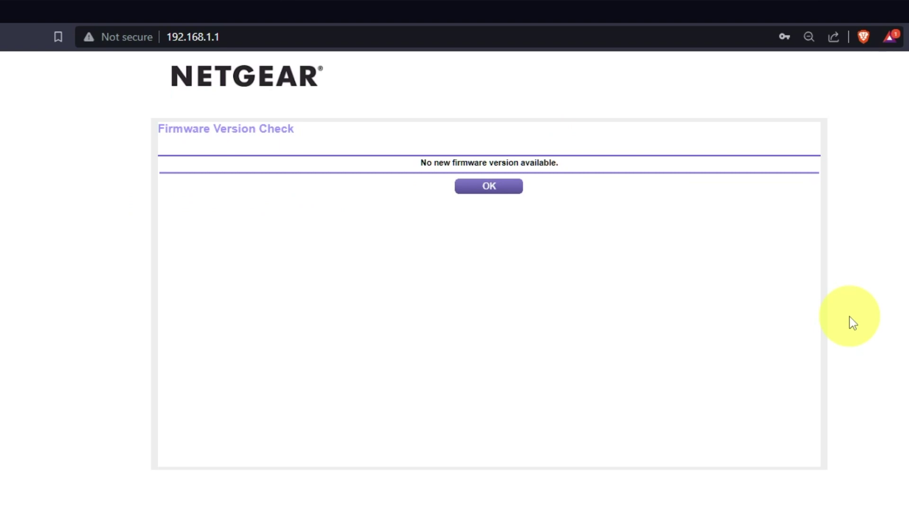
pyautogui.click(488, 186)
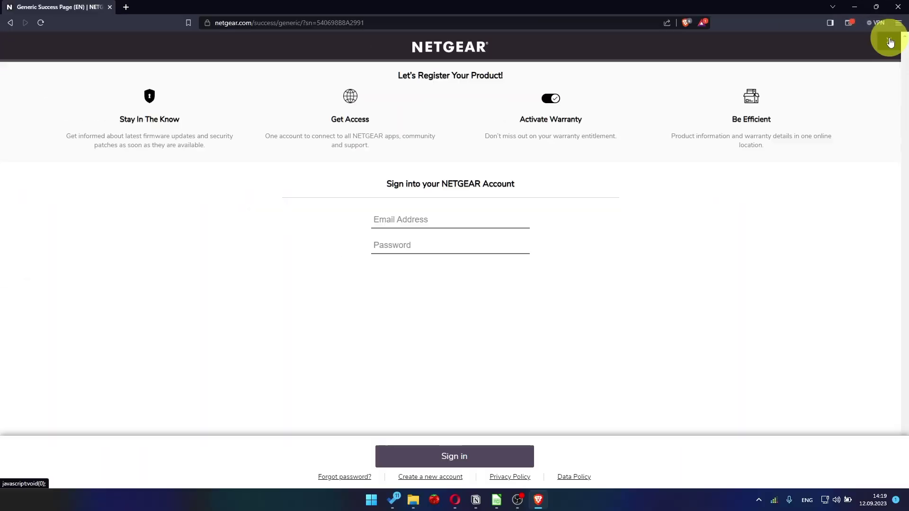
# Return to 192.168.1.1 and sign in as admin with the router password.
pyautogui.click(889, 42)
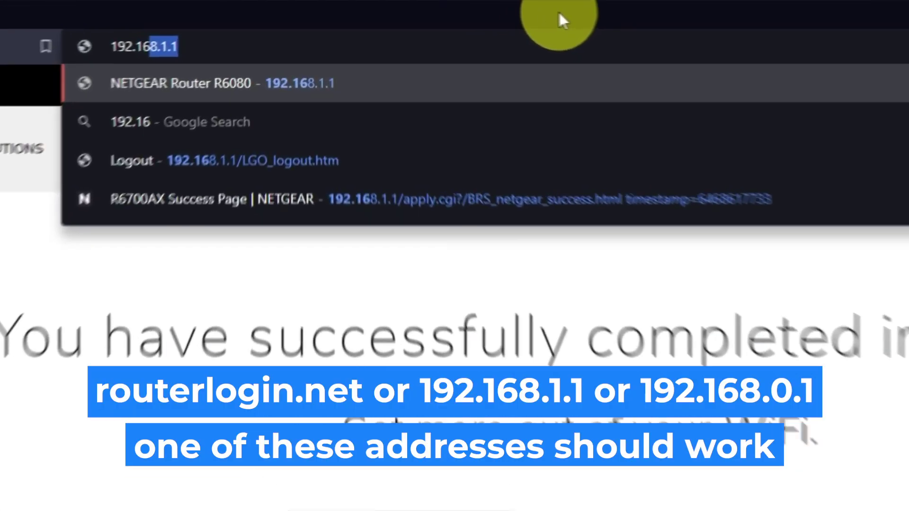
pyautogui.write('8.1.1')
pyautogui.press('Return')
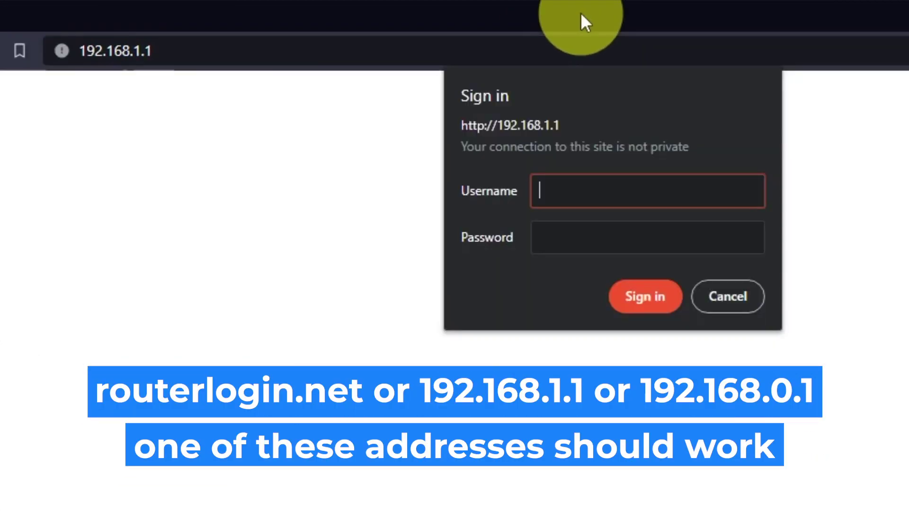
pyautogui.write('ad')
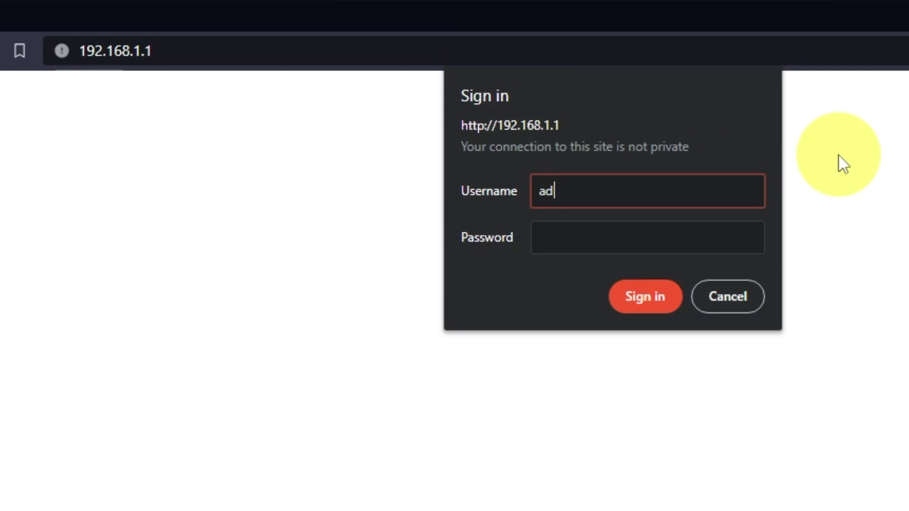
pyautogui.write('min')
pyautogui.click(728, 238)
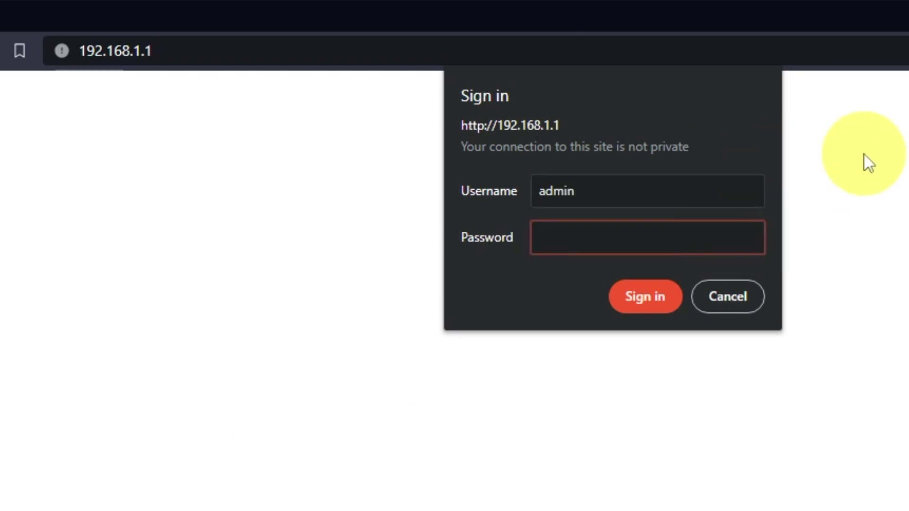
pyautogui.write('admin12345')
pyautogui.click(671, 304)
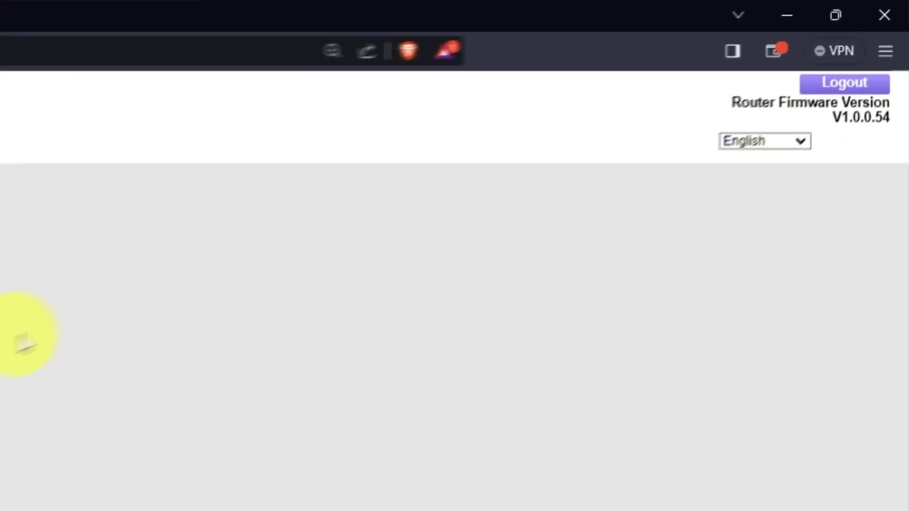
# Check the interface language list and keep English selected.
pyautogui.click(773, 163)
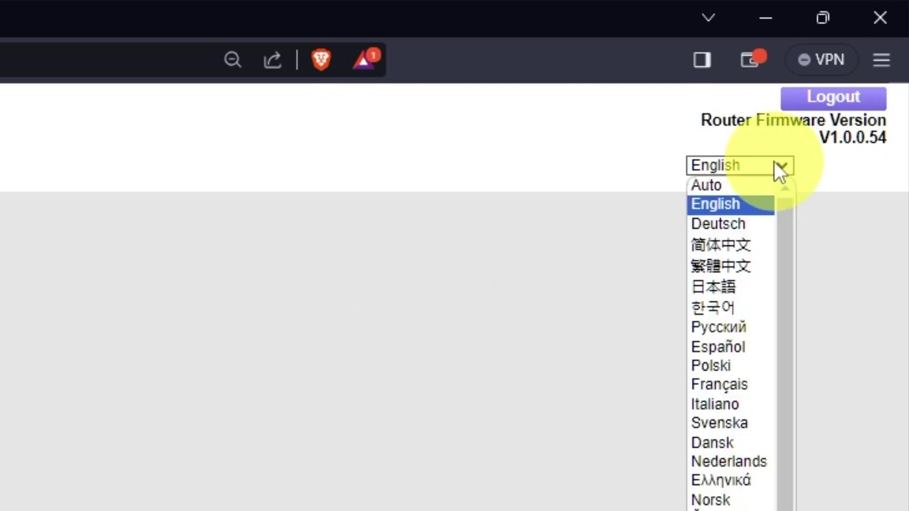
pyautogui.scroll(-1, 728, 314)
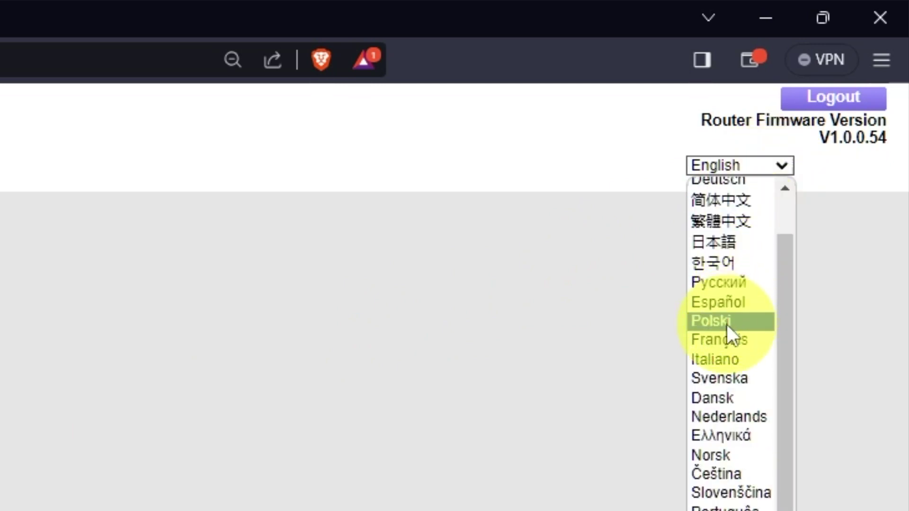
pyautogui.scroll(1, 726, 325)
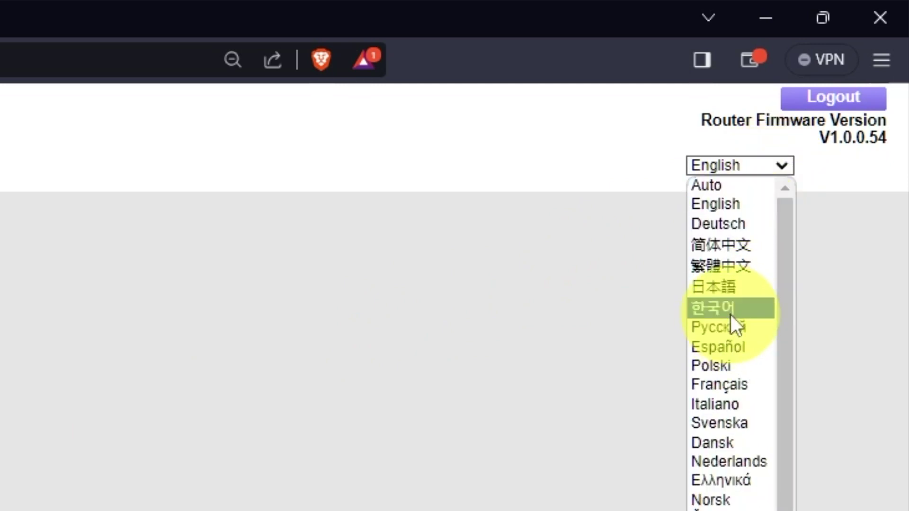
pyautogui.click(785, 163)
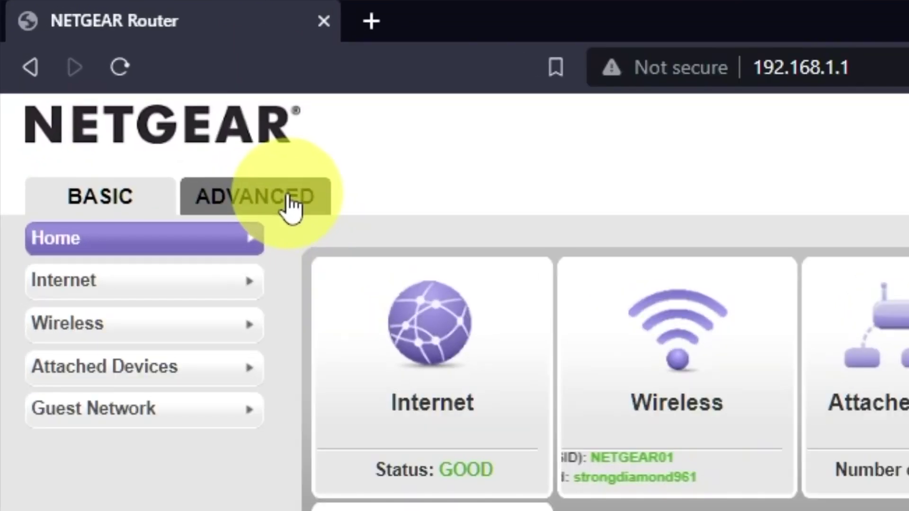
# Start the Setup Wizard under ADVANCED and choose 'No. I want to configure the router myself.'.
pyautogui.click(289, 201)
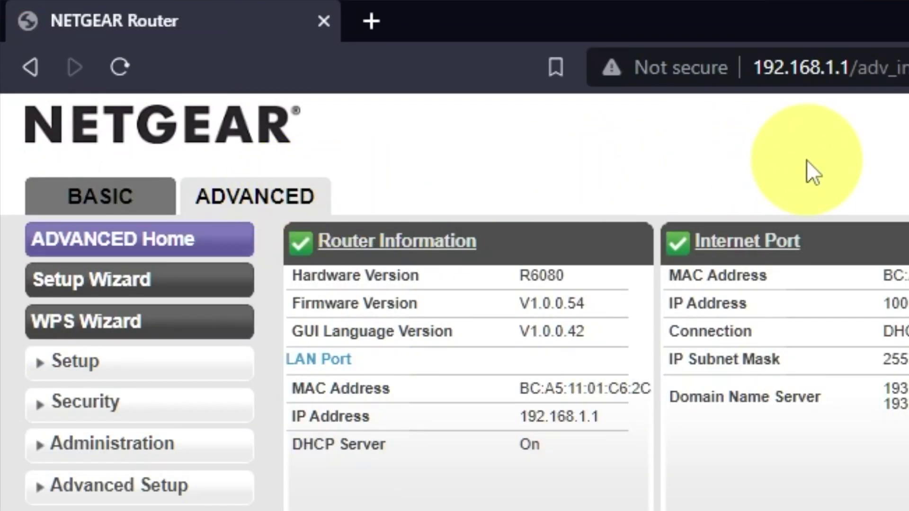
pyautogui.click(199, 283)
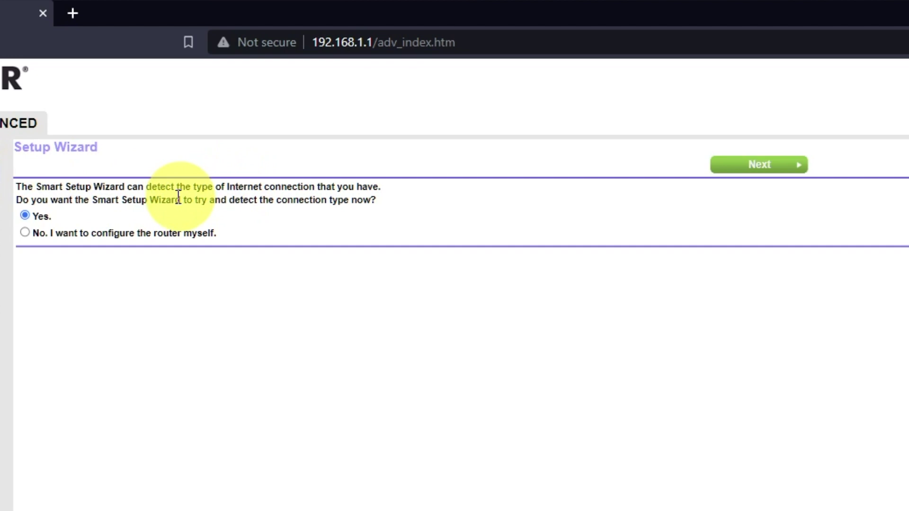
pyautogui.click(25, 232)
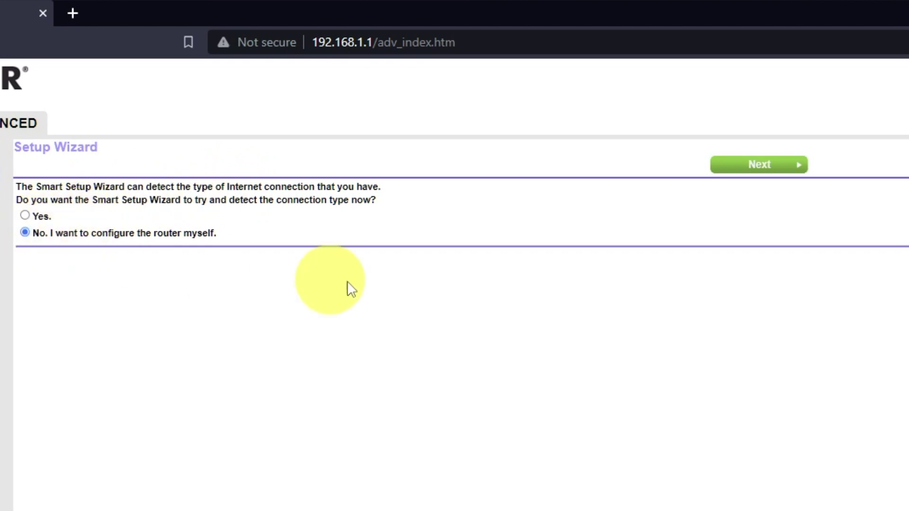
# Continue from the Setup Wizard to the Internet Setup form.
pyautogui.click(773, 166)
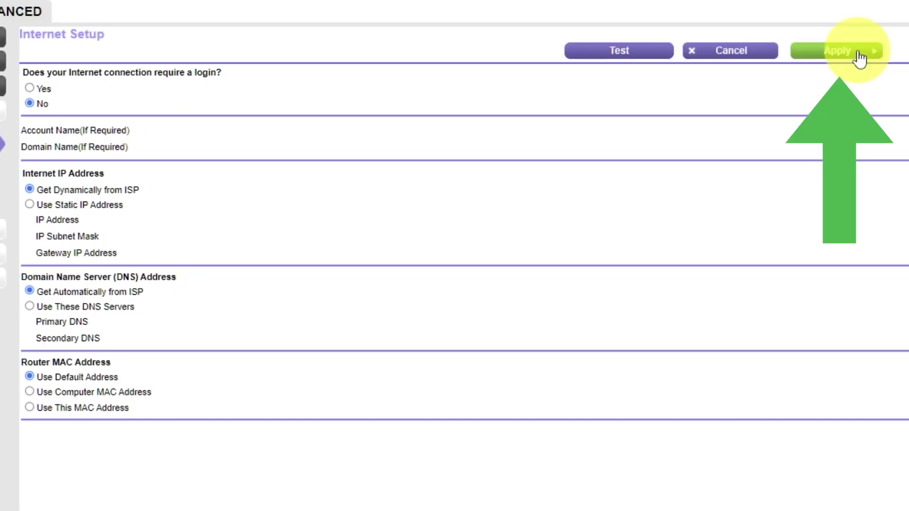
# Apply the internet settings, then start a router reboot from the Advanced Home page.
pyautogui.click(859, 53)
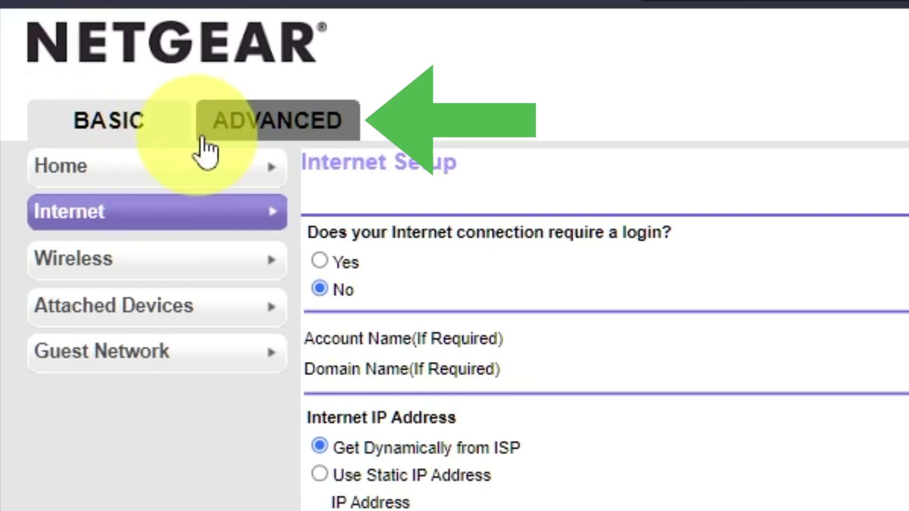
pyautogui.click(281, 127)
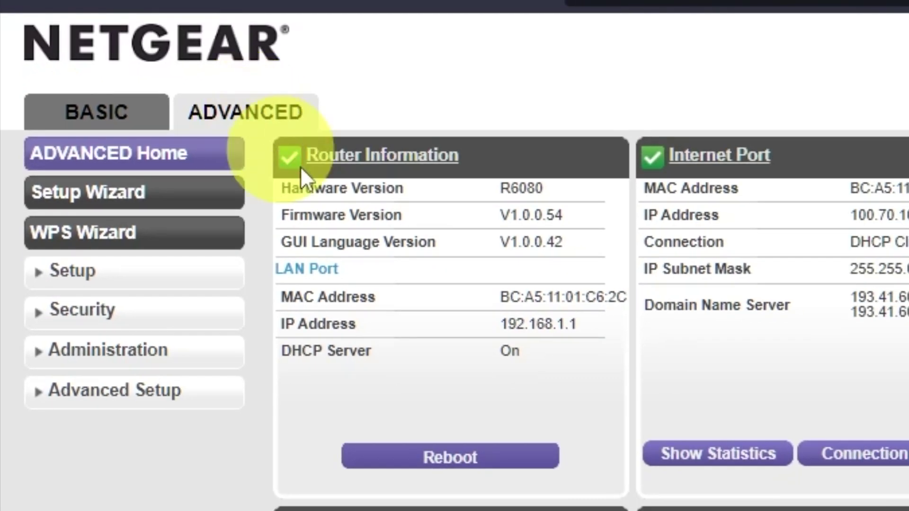
pyautogui.click(505, 459)
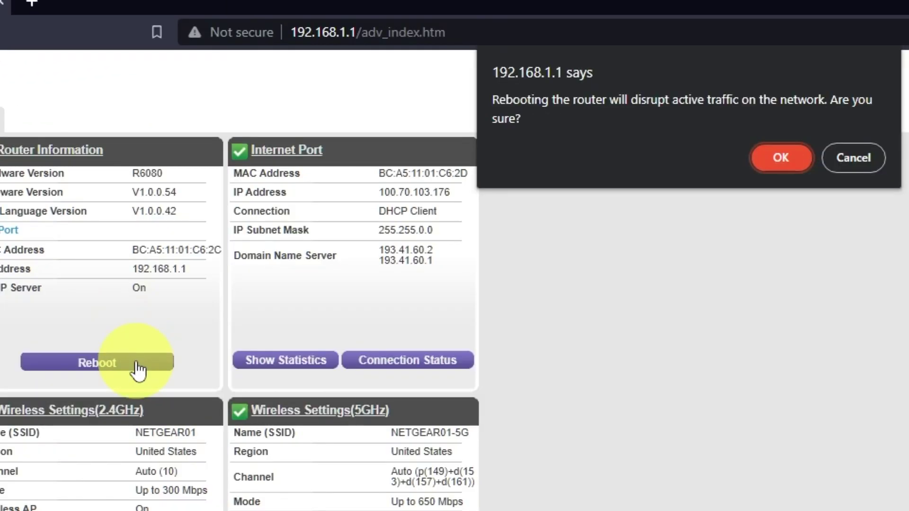
# Confirm the reboot, test the connection with a YouTube search, and enter the admin password to sign back in.
pyautogui.click(794, 157)
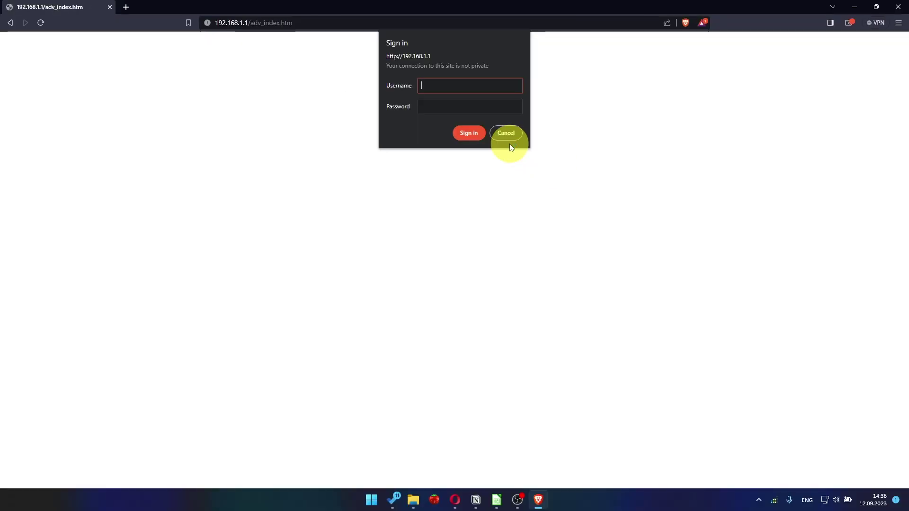
pyautogui.click(126, 7)
pyautogui.click(262, 21)
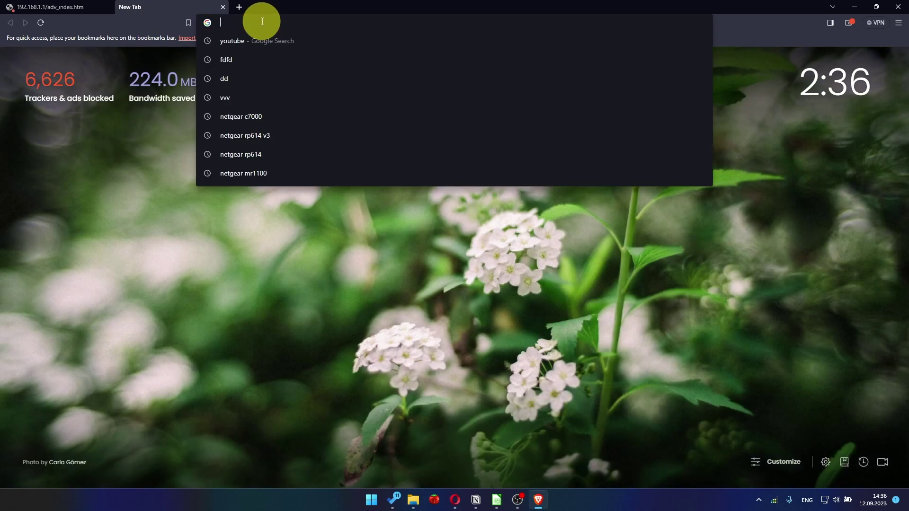
pyautogui.write('you')
pyautogui.press('Return')
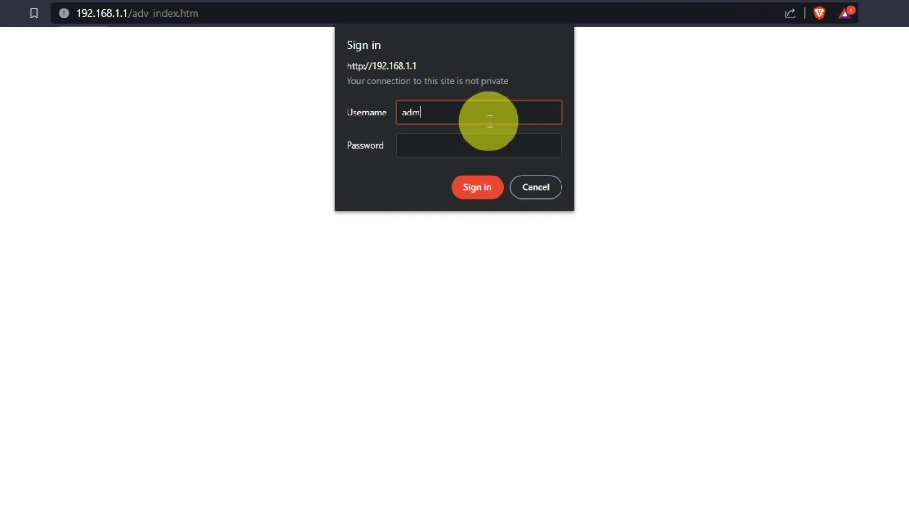
pyautogui.press('Tab')
pyautogui.write('•••••••••')
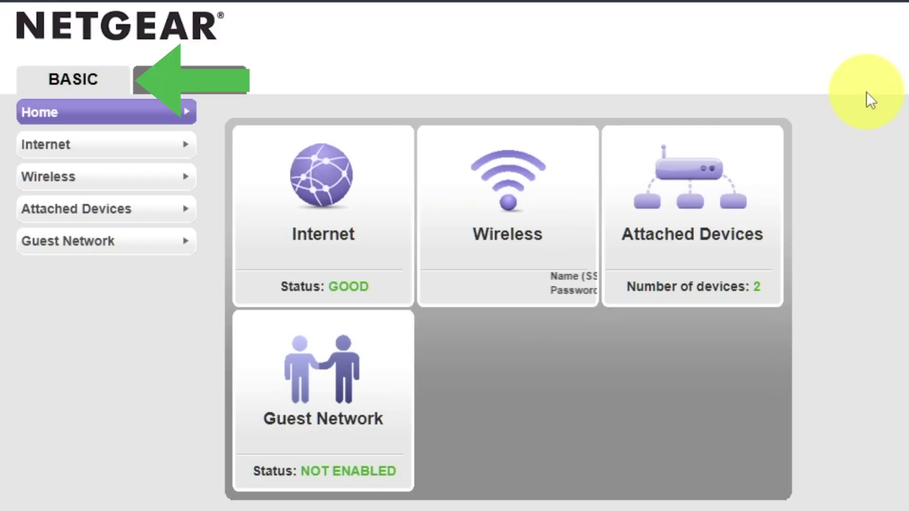
# Reapply the Internet settings, then reboot the router again from the Advanced page.
pyautogui.click(94, 154)
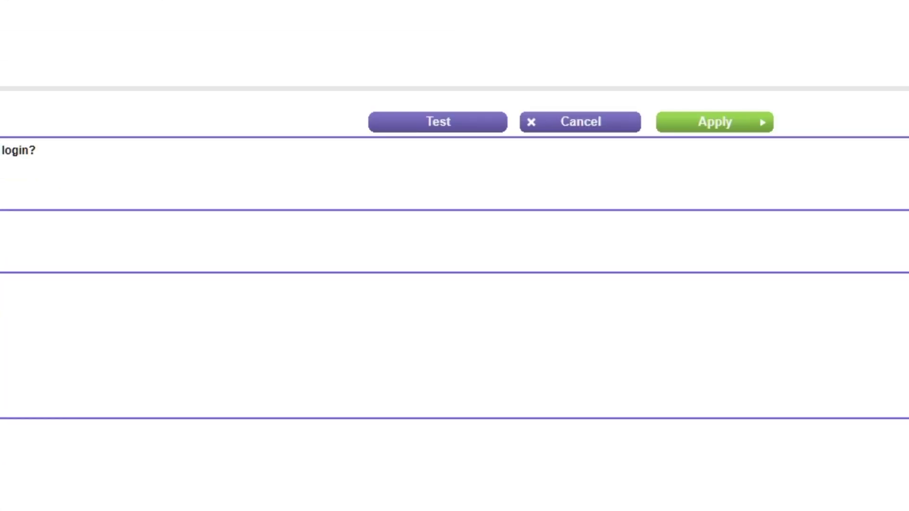
pyautogui.click(750, 123)
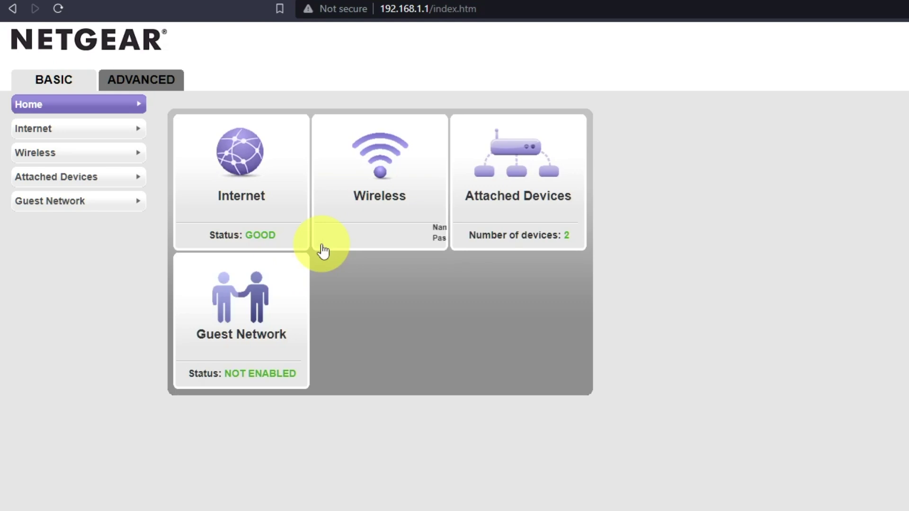
pyautogui.click(162, 89)
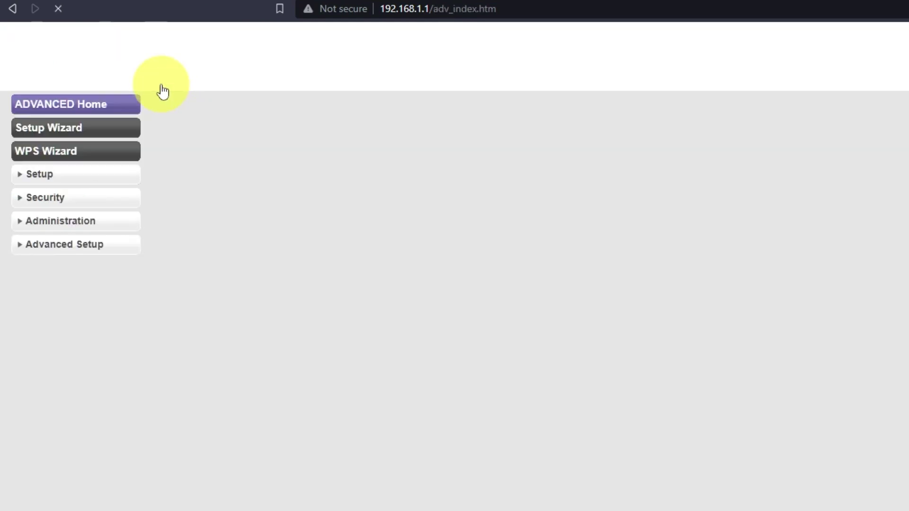
pyautogui.click(272, 283)
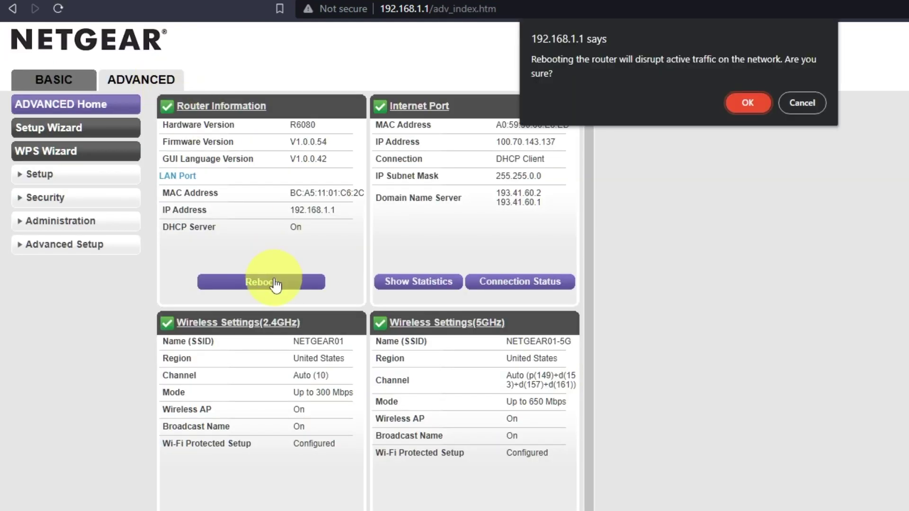
pyautogui.click(749, 104)
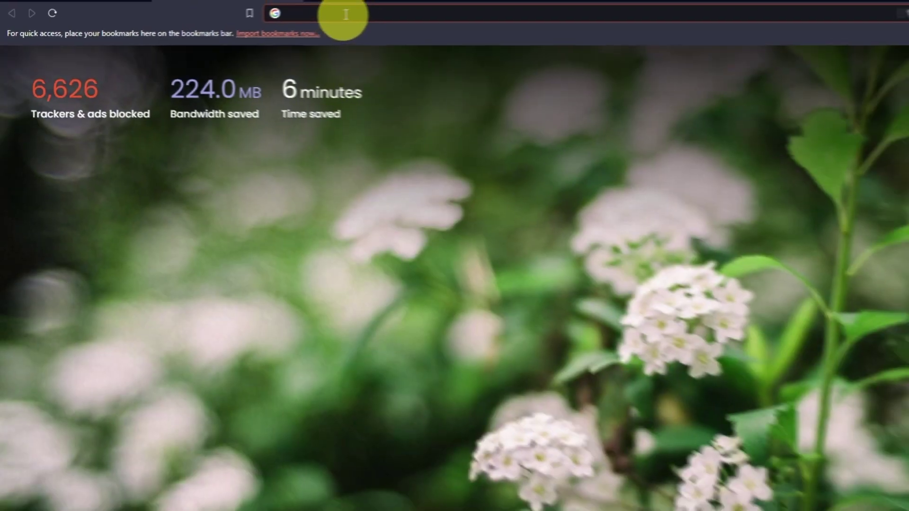
# Search for 'youtube' in the new tab and confirm Google results load.
pyautogui.click(267, 20)
pyautogui.write('youtube')
pyautogui.press('Return')
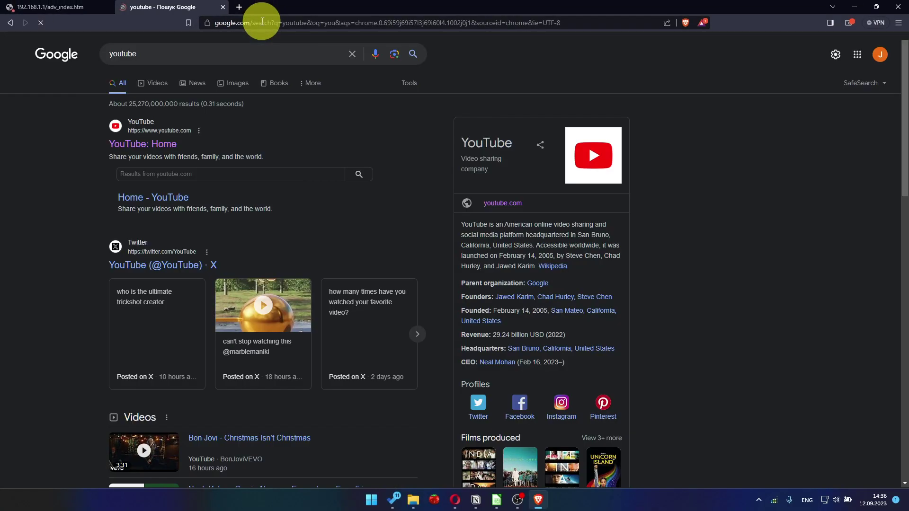